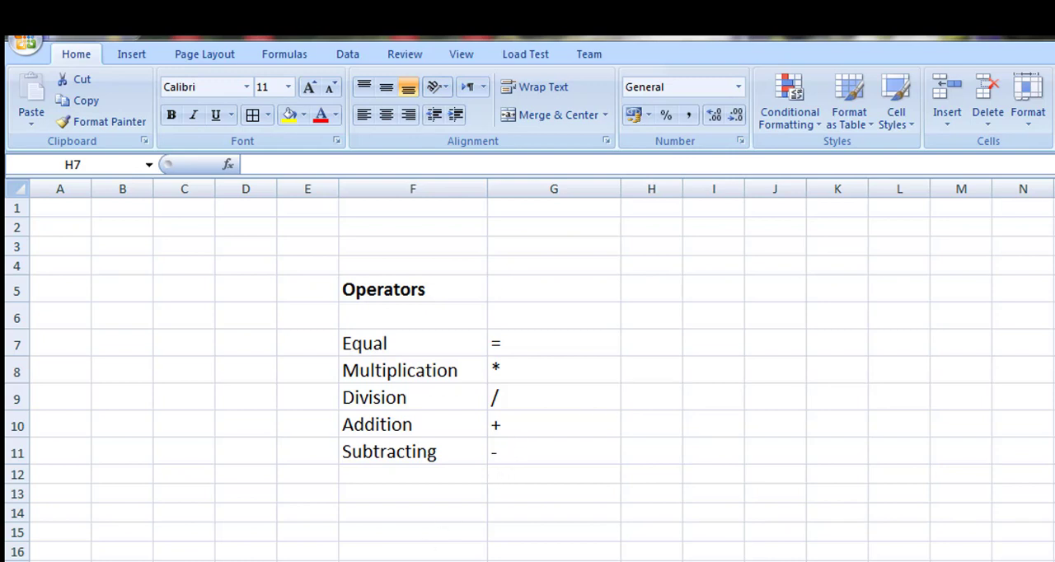
left_click(651, 343)
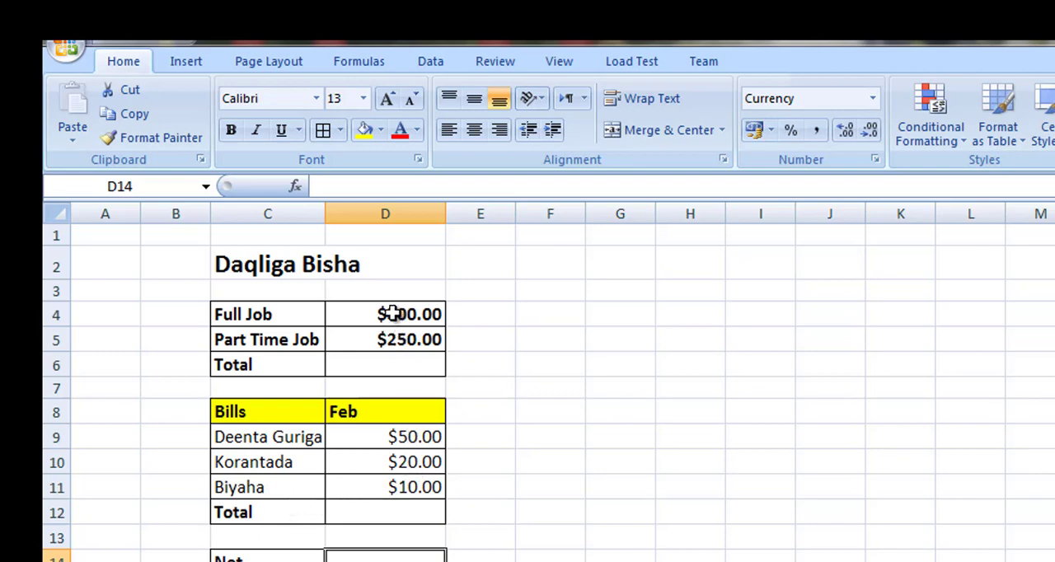
Calculate the income Total in D6 by adding Full Job and Part Time Job with the formula =D4+D5
left_click(384, 361)
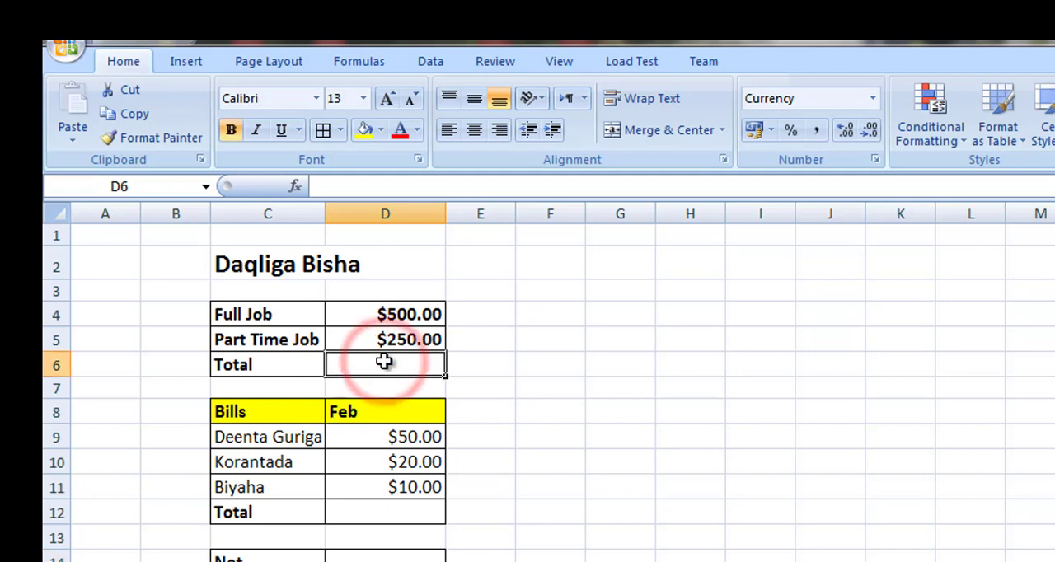
type("=")
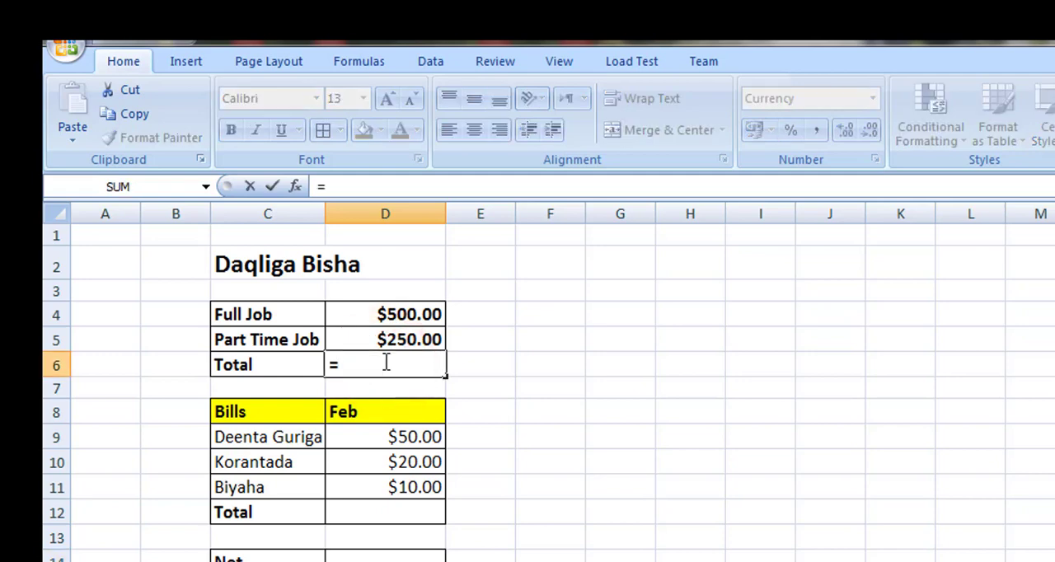
left_click(413, 313)
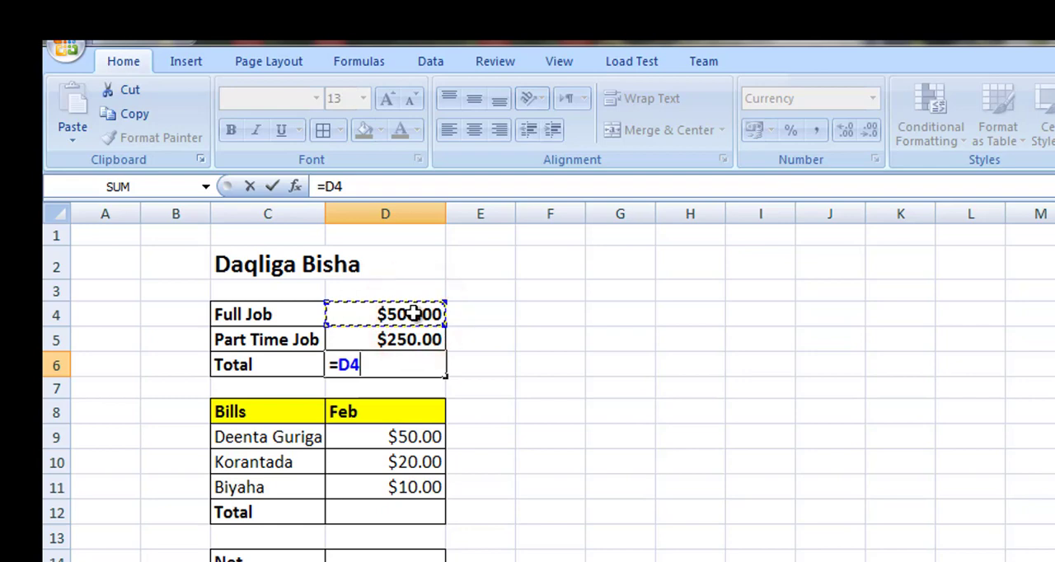
type("+")
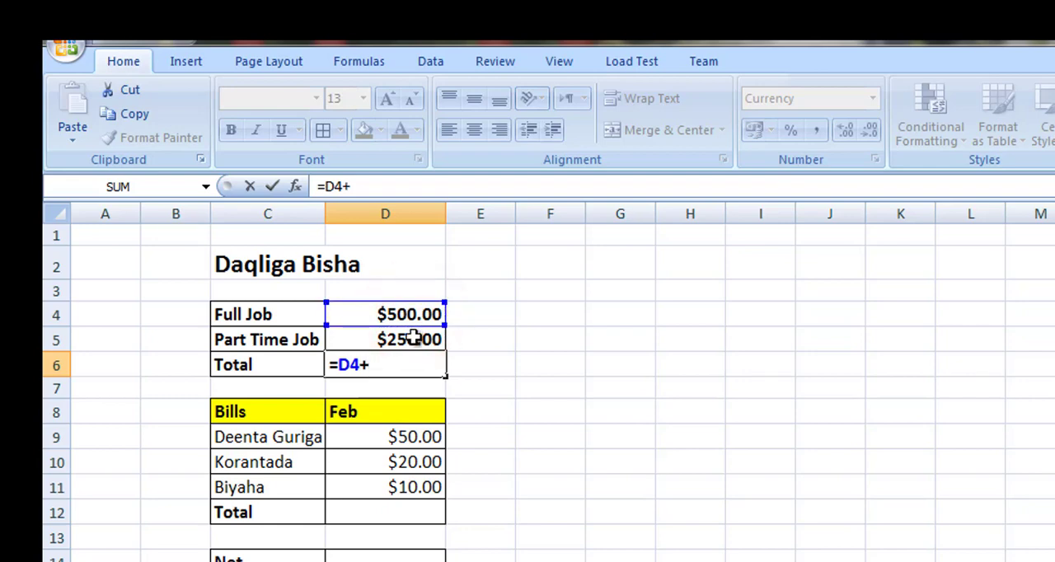
left_click(413, 338)
key("Return")
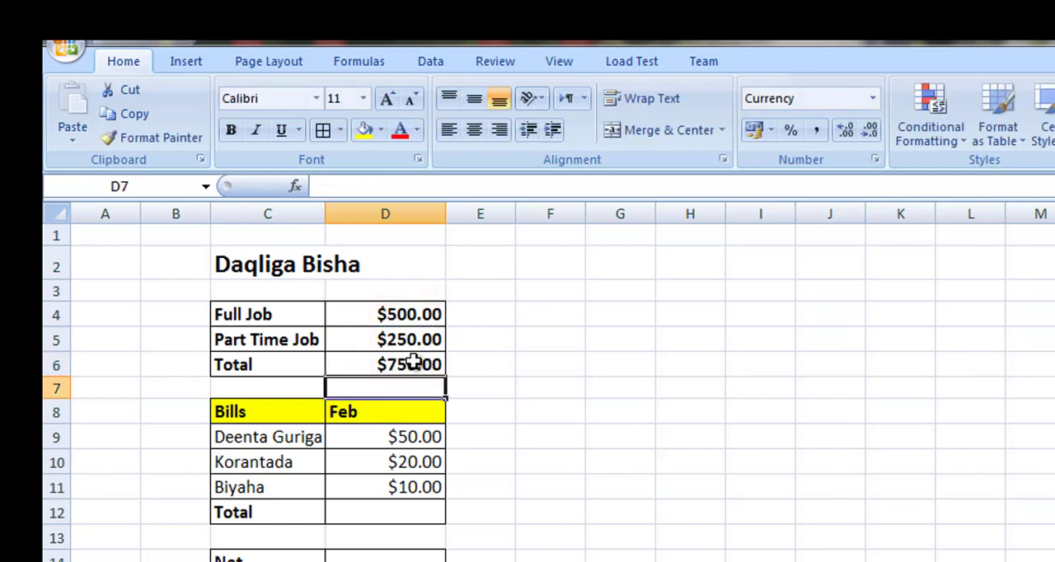
Total the February bills in D9:D11 with AutoSum, placing the sum in D12
left_click(401, 513)
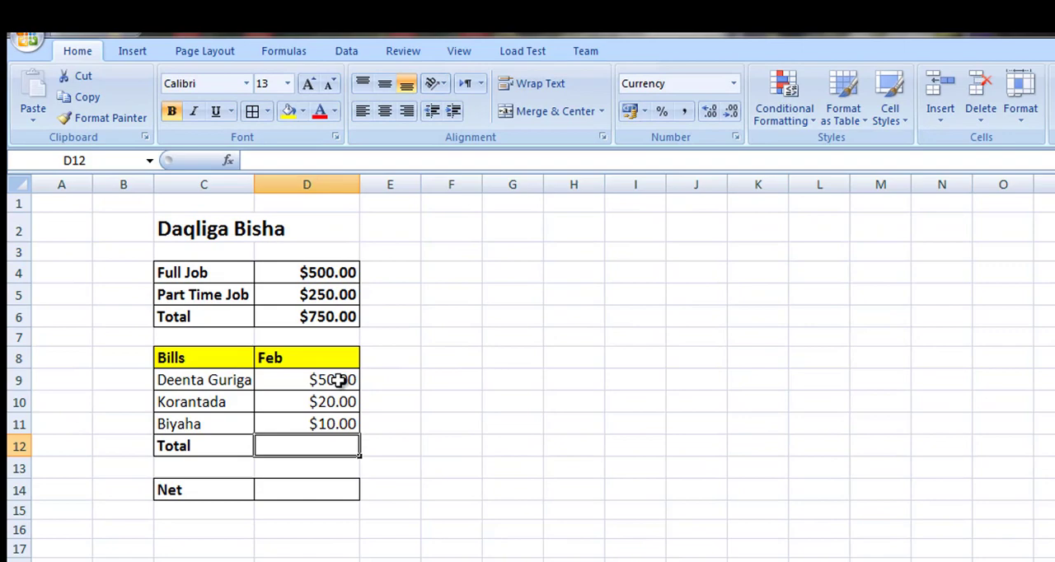
left_click_drag(415, 435, 423, 487)
left_click_drag(256, 361, 257, 360)
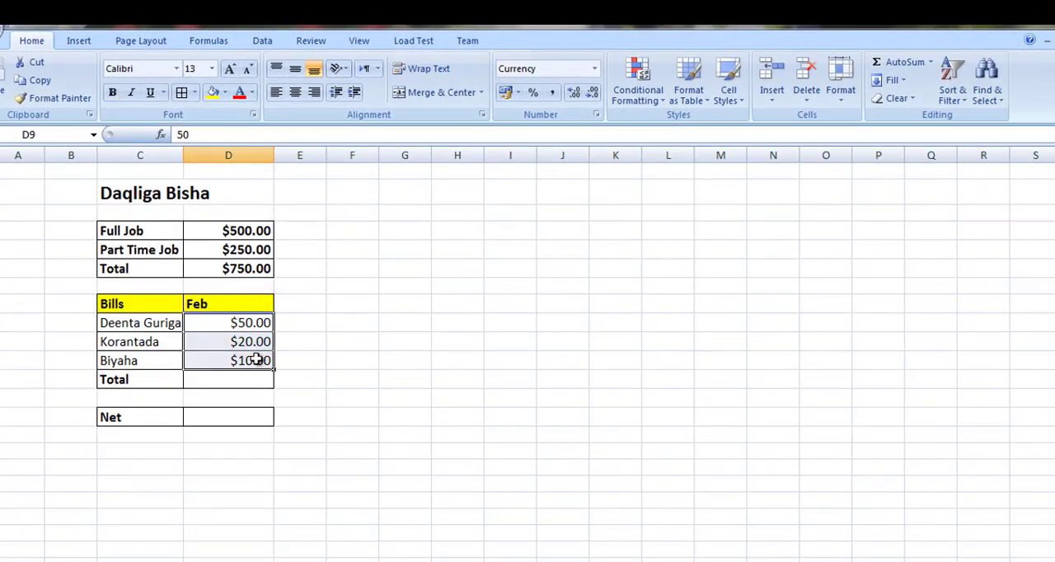
left_click_drag(256, 323, 255, 372)
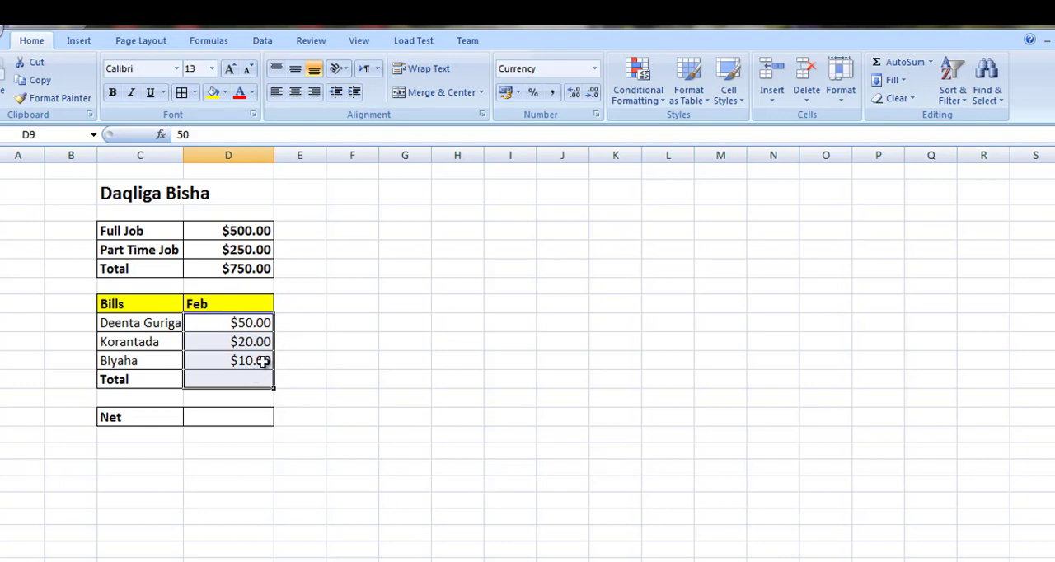
left_click(913, 63)
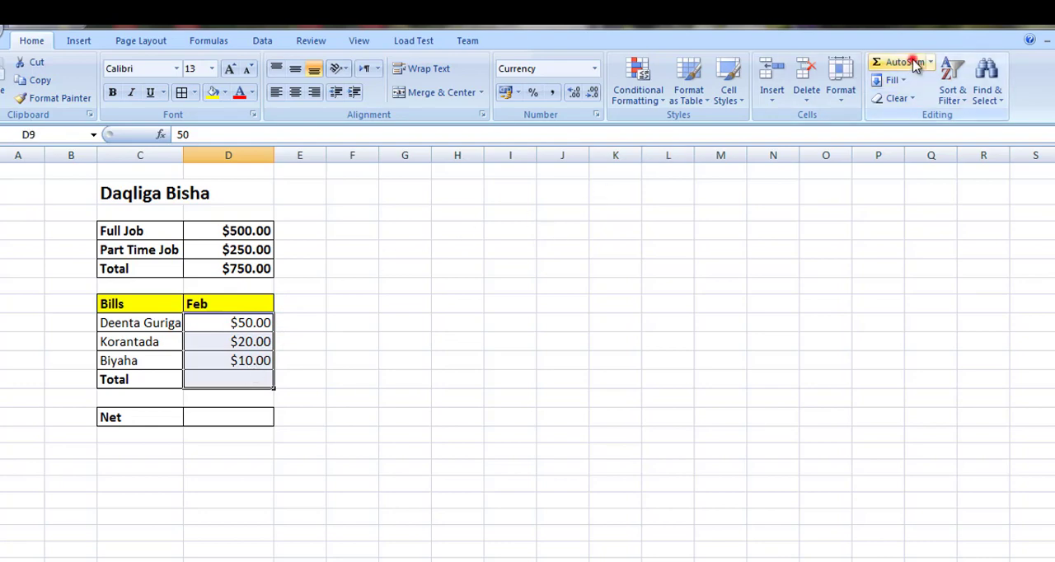
left_click(237, 378)
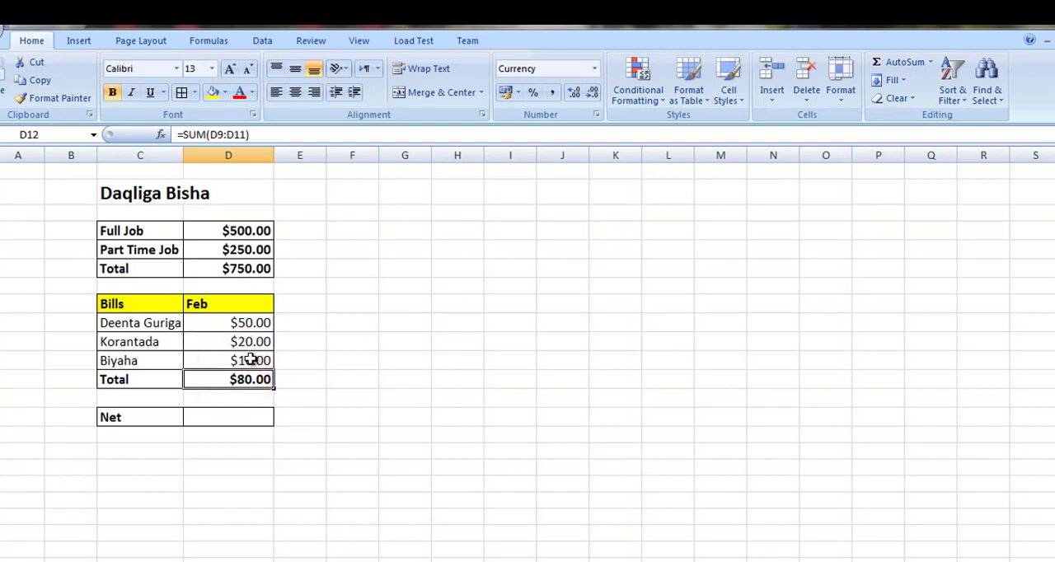
Calculate Net in D14 by subtracting the bills total from the income total with =D6-D12
left_click(244, 418)
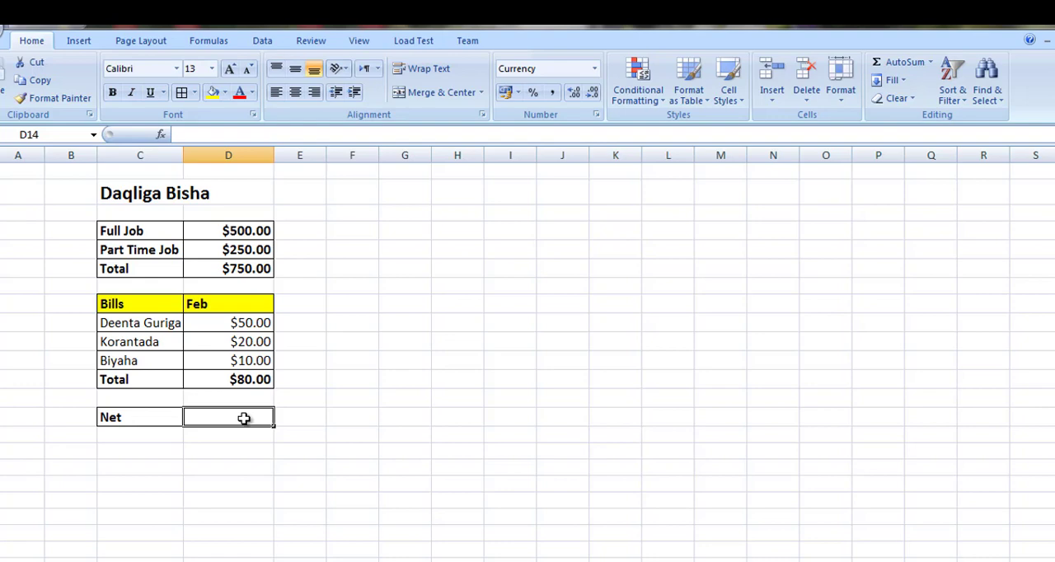
type("=")
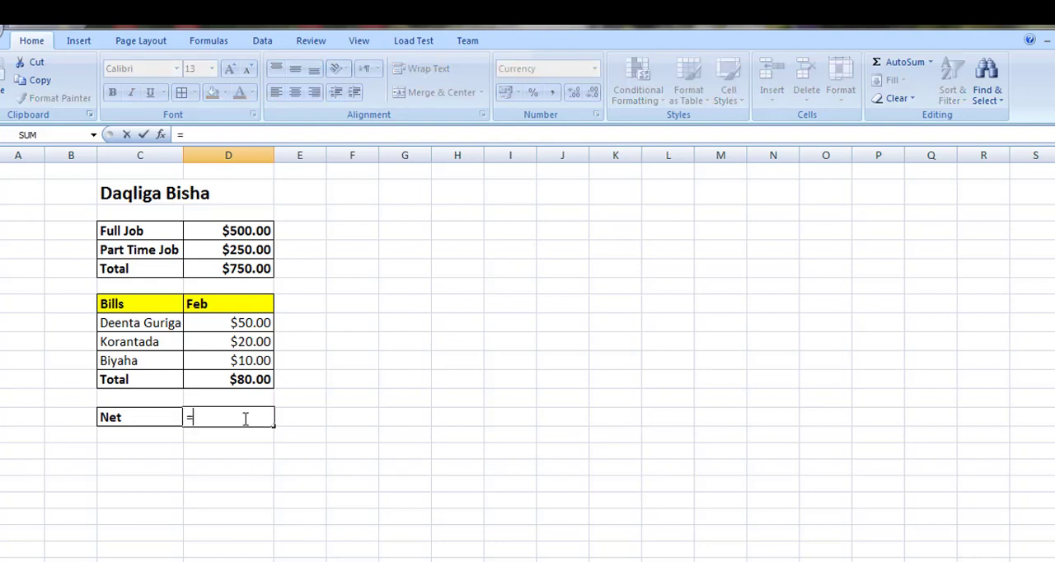
left_click(236, 269)
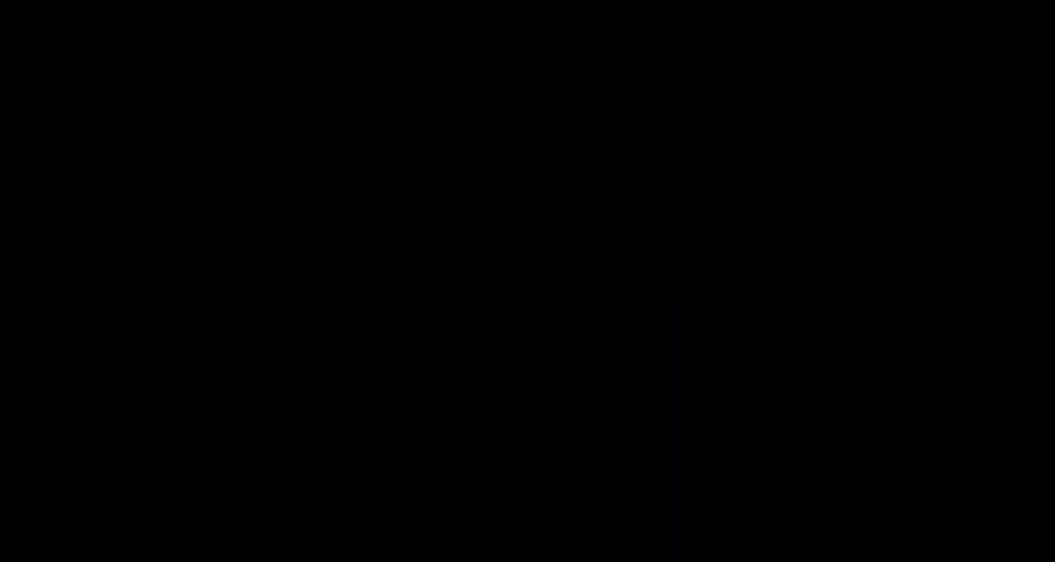
type("-")
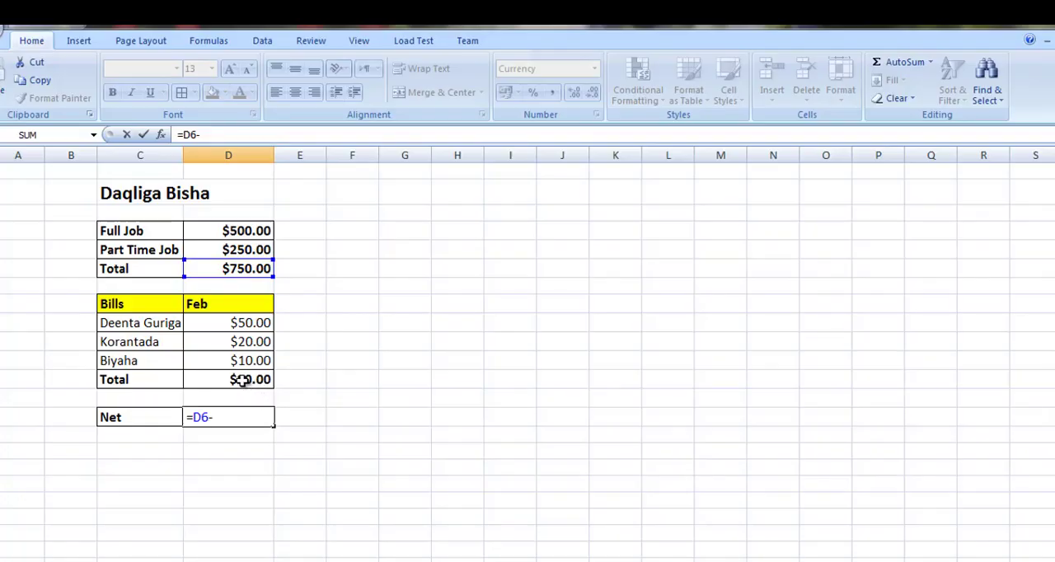
left_click(241, 380)
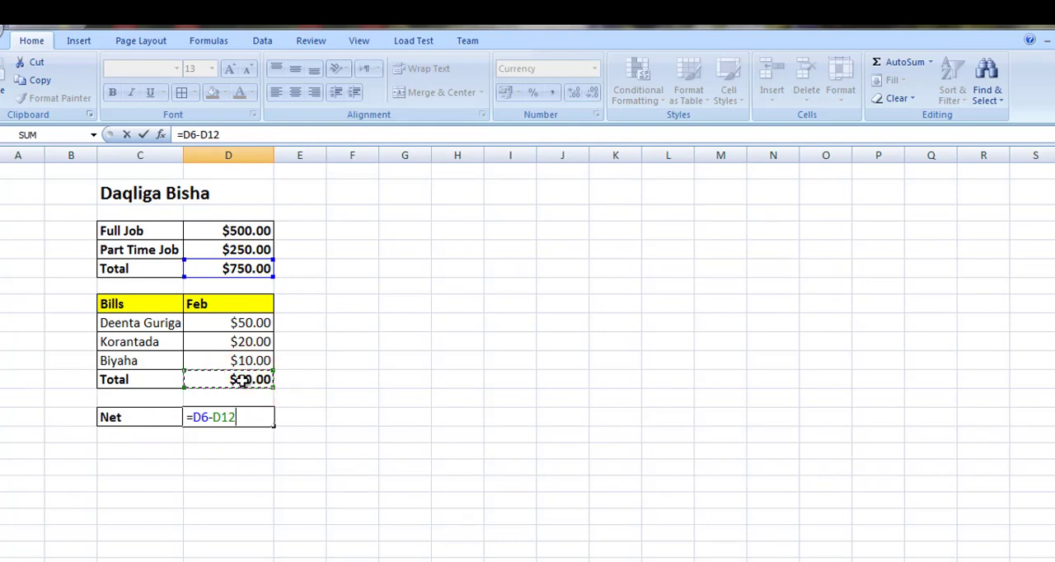
key("Return")
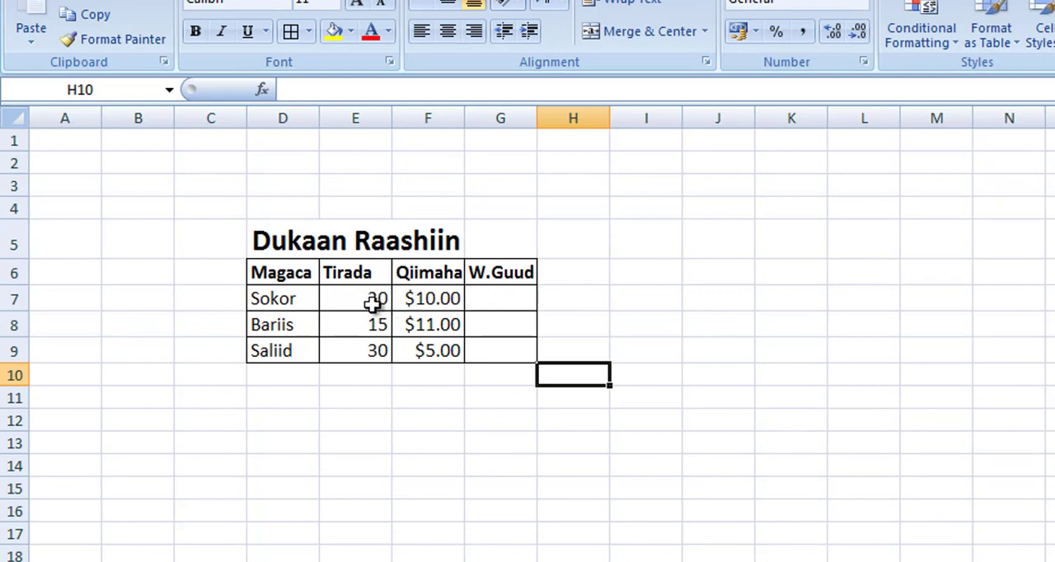
In the Dukaan Raashiin table, calculate the W.Guud value for Sokor in G7 with =E7*F7
left_click(479, 300)
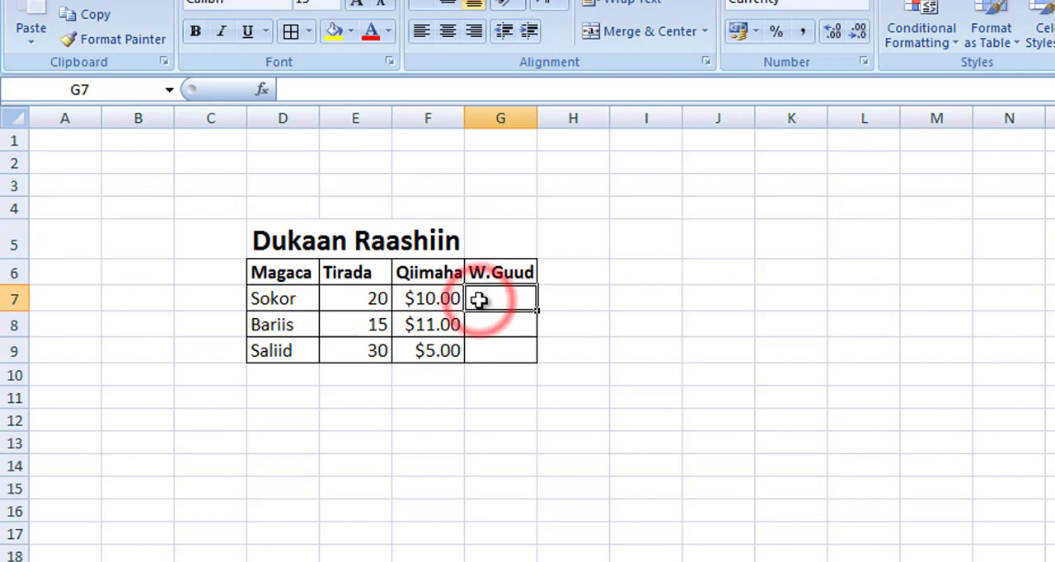
type("=")
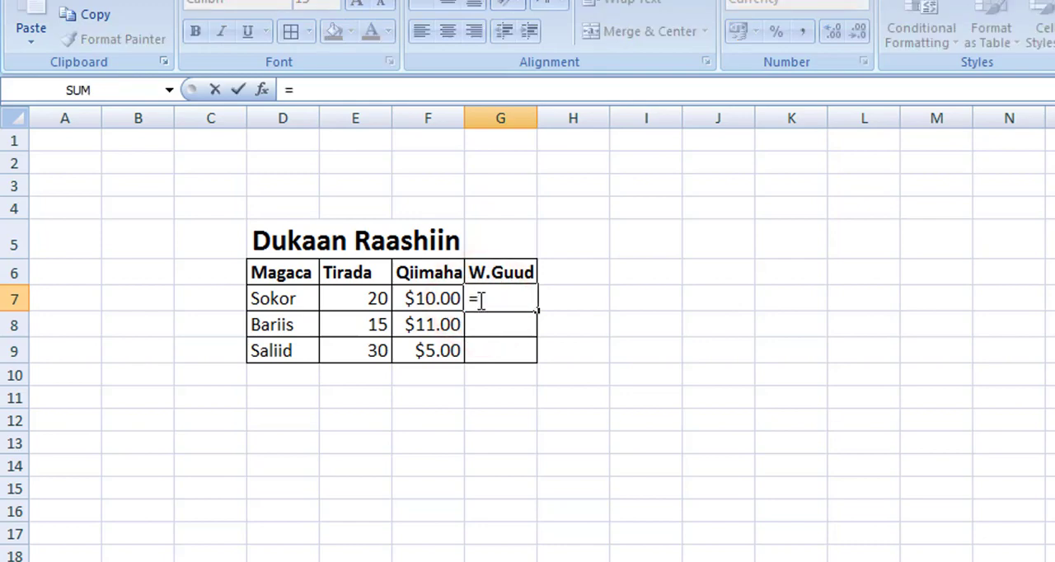
left_click(378, 298)
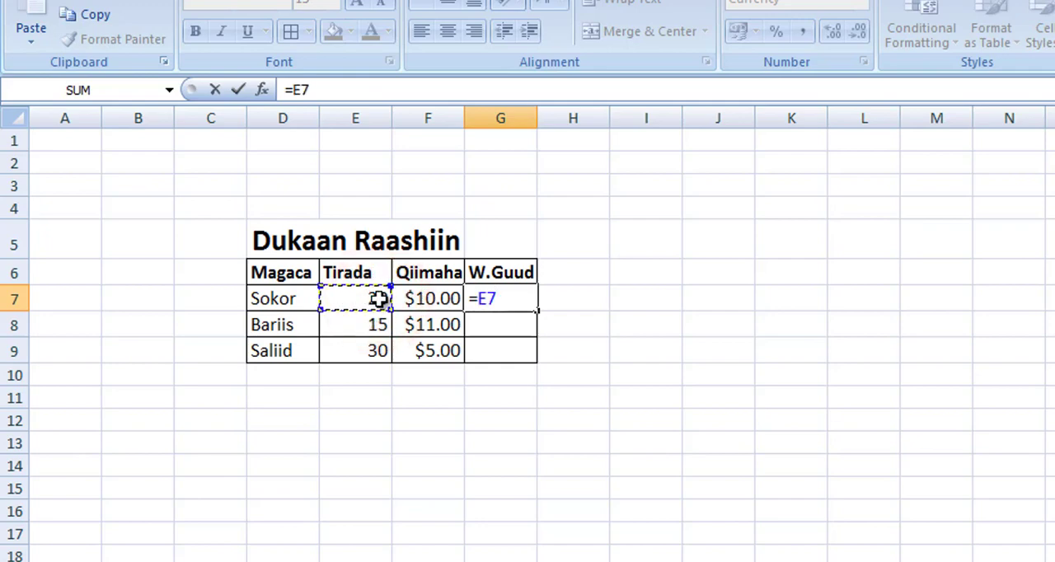
type("*")
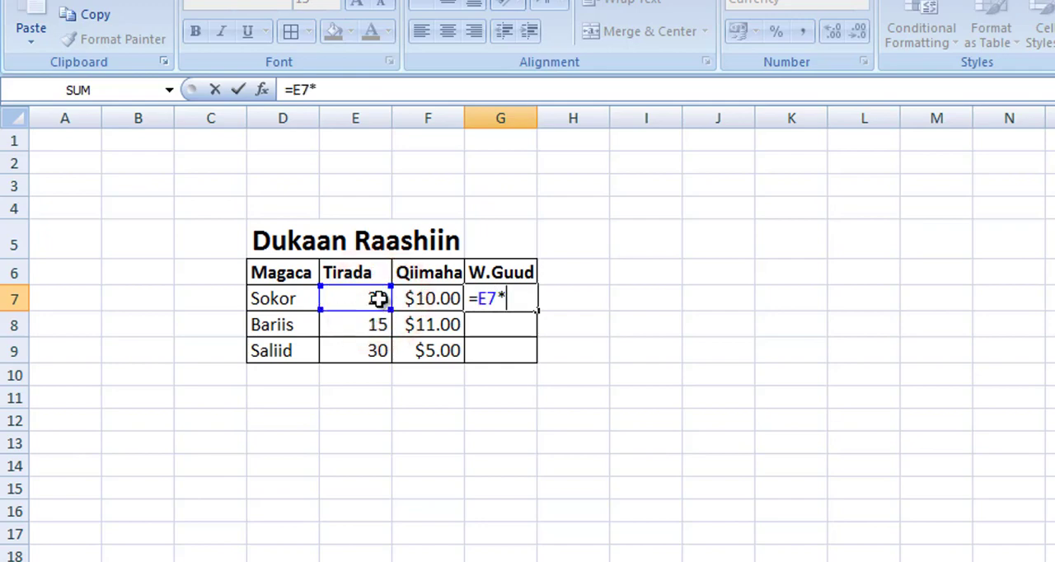
left_click(436, 298)
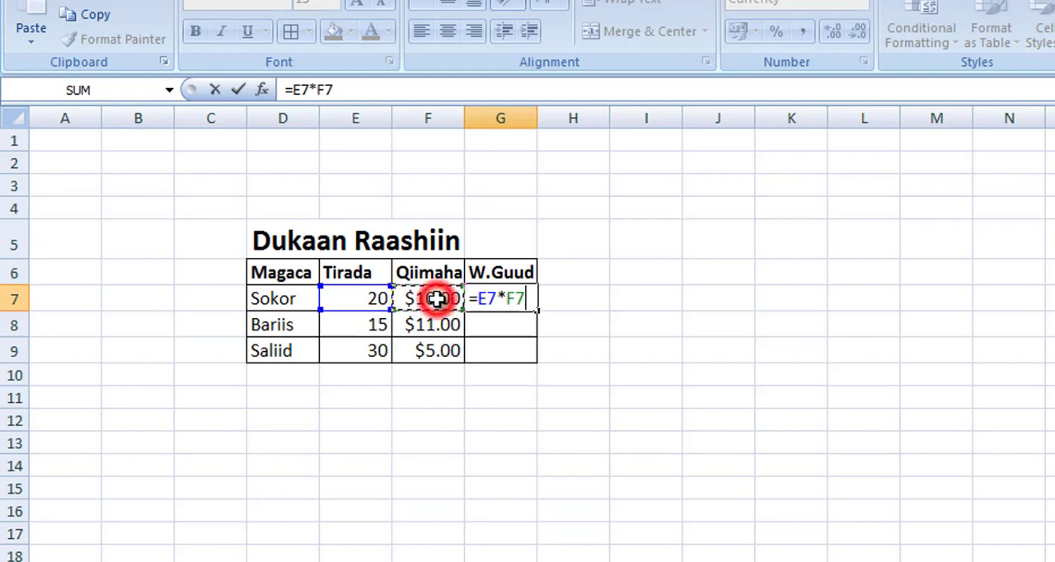
key("Return")
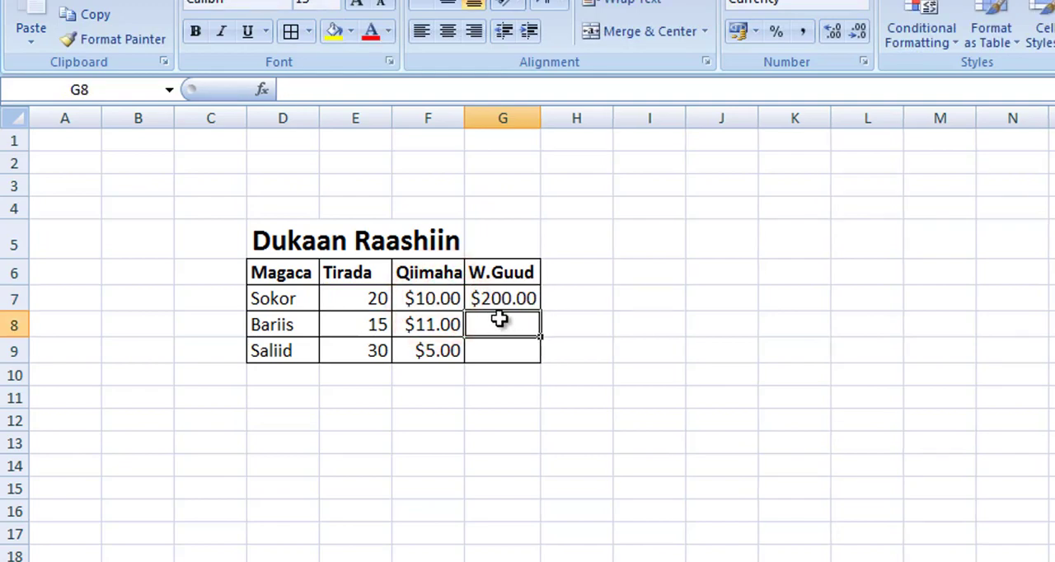
Calculate the W.Guud value for Bariis in G8 with the formula =F8*E8
type("=")
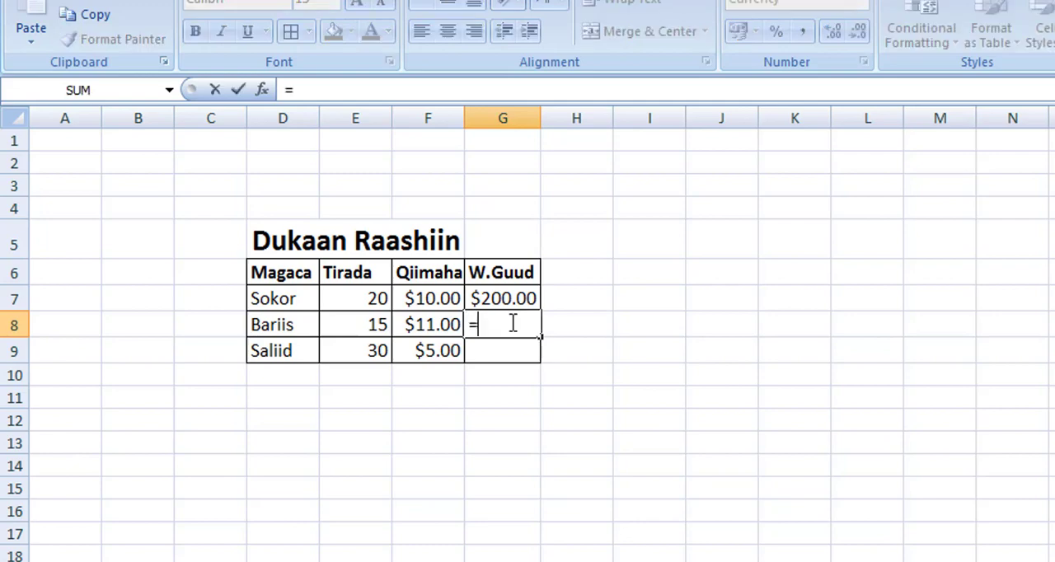
left_click(416, 326)
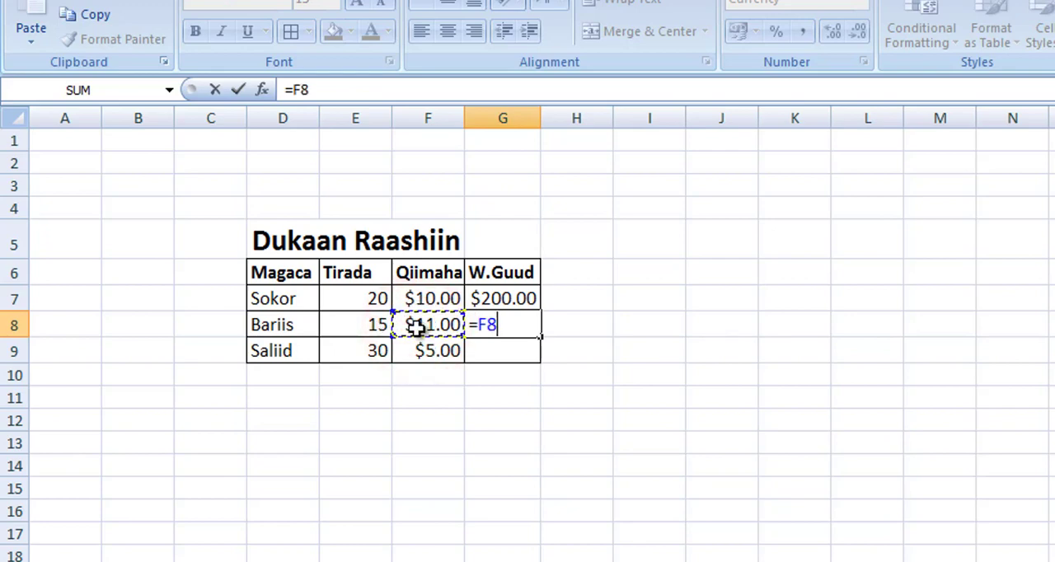
type("*")
left_click(384, 327)
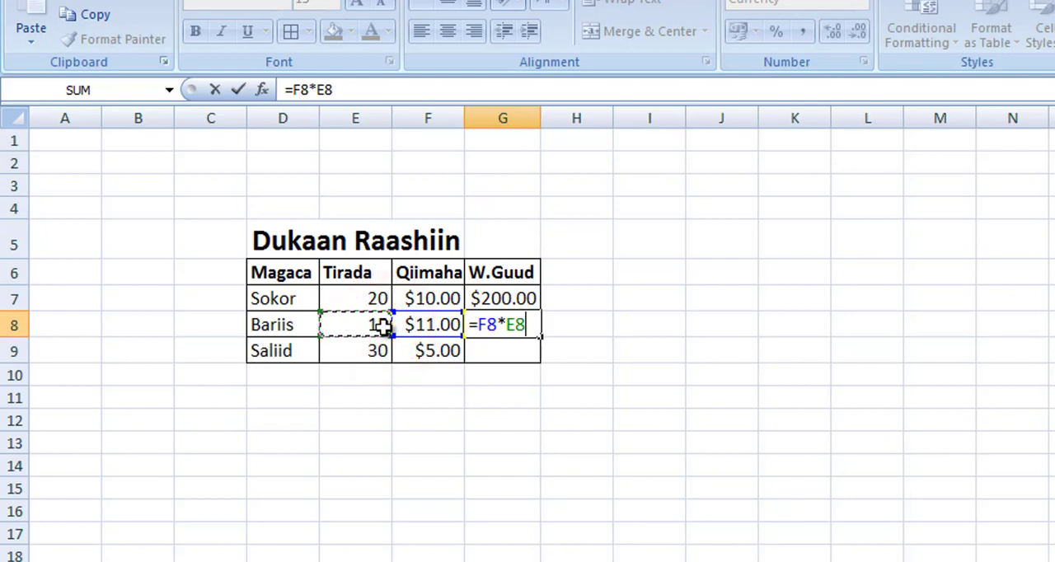
key("Return")
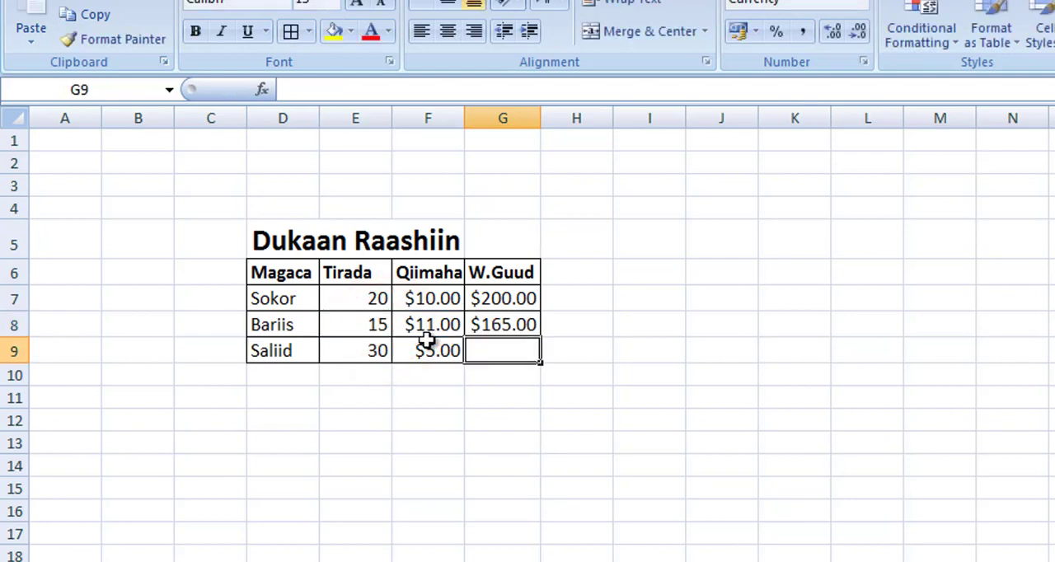
Calculate the W.Guud value for Saliid in G9 by multiplying E9 by F9
type("=")
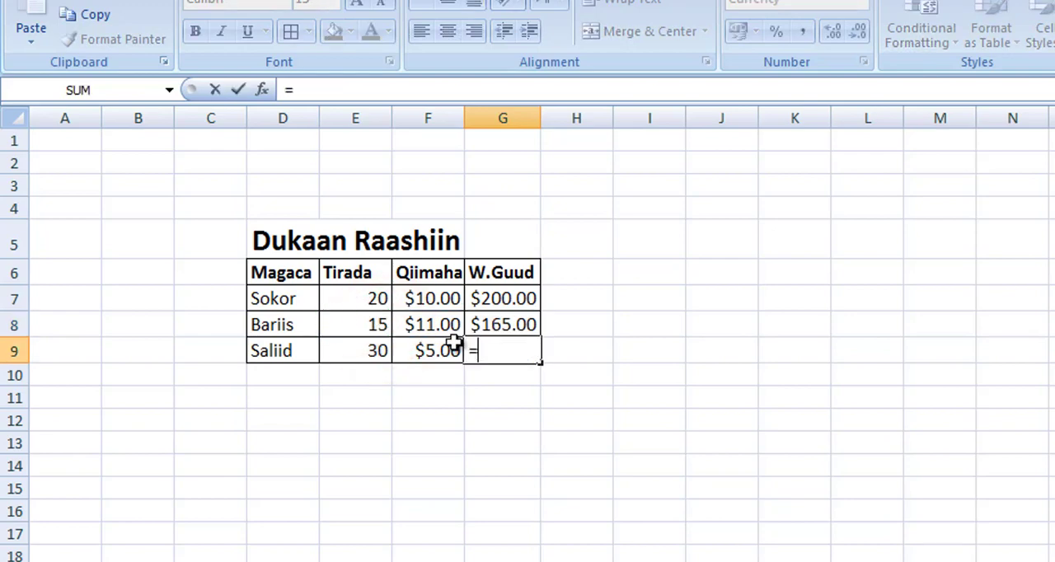
left_click(375, 351)
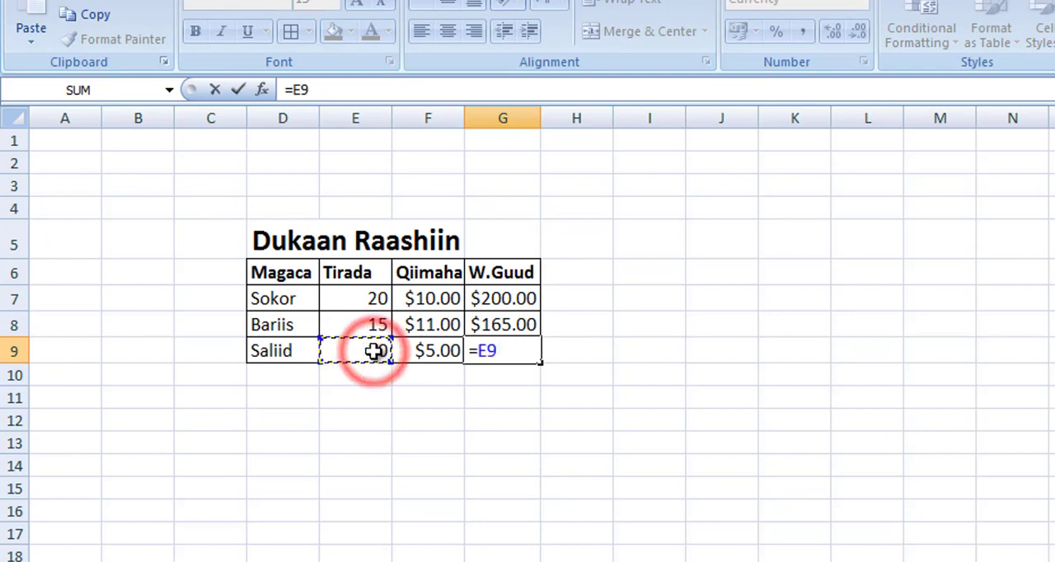
type("*")
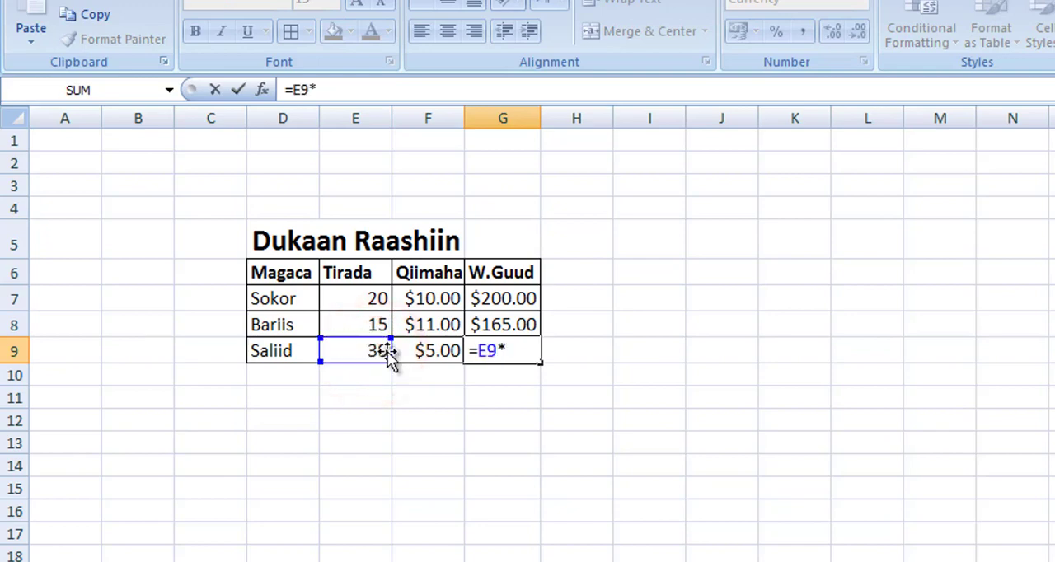
left_click(423, 352)
key("Return")
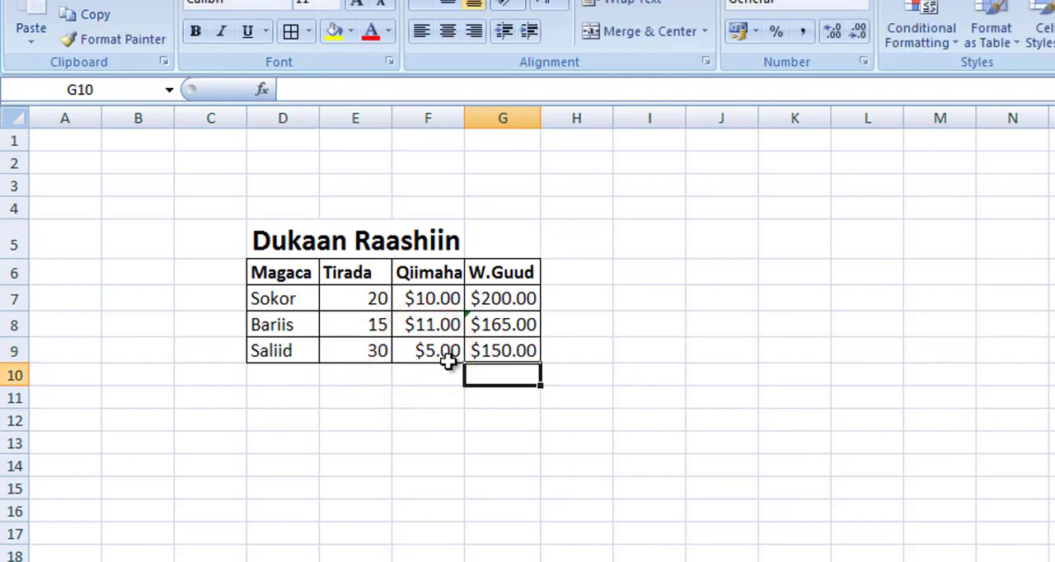
Add the three W.Guud amounts in G10, below the table, with the formula =G7+G8+G9
type("=")
left_click(504, 303)
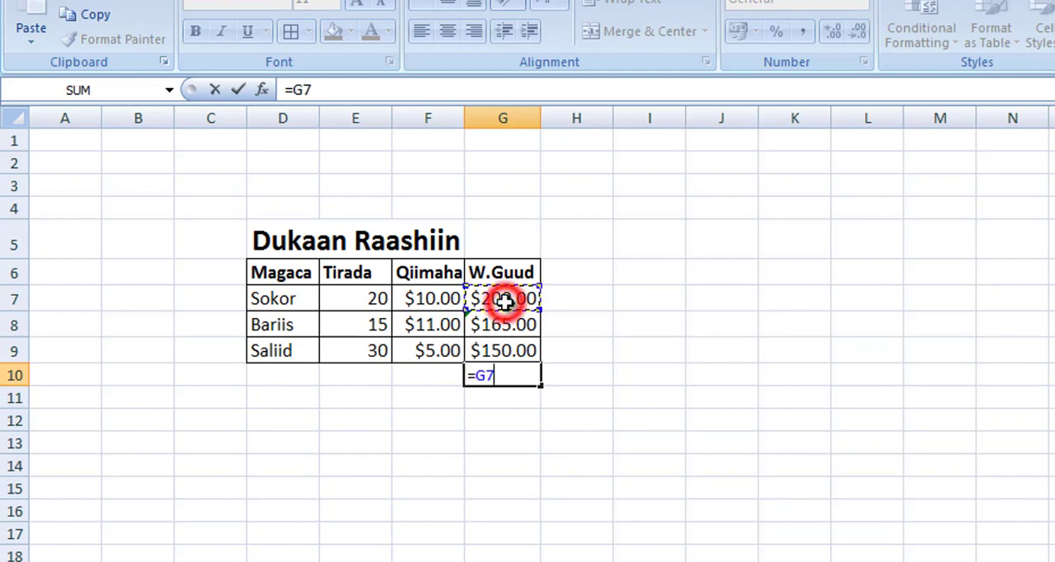
type("+")
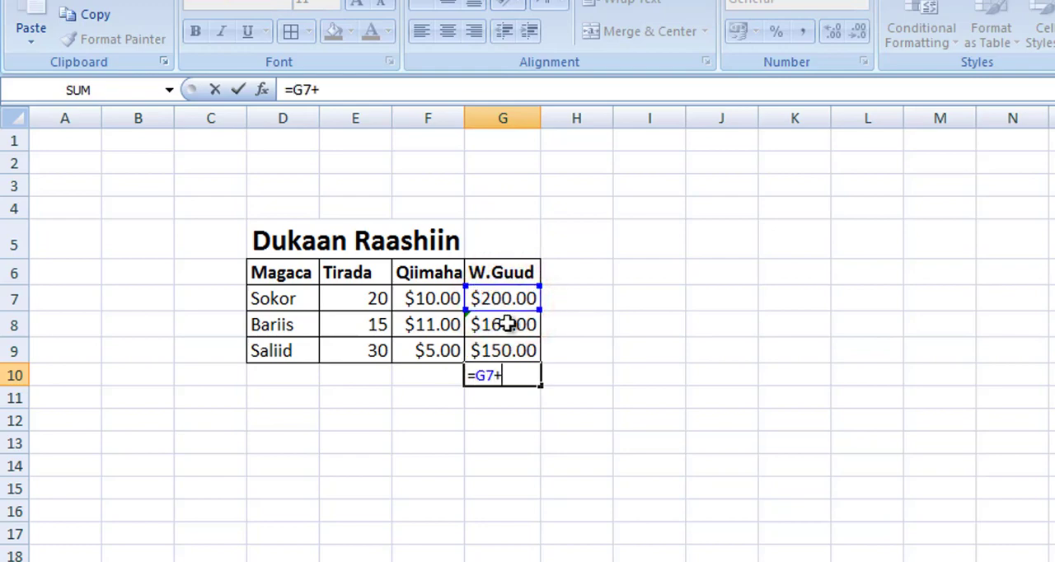
left_click(506, 325)
type("+")
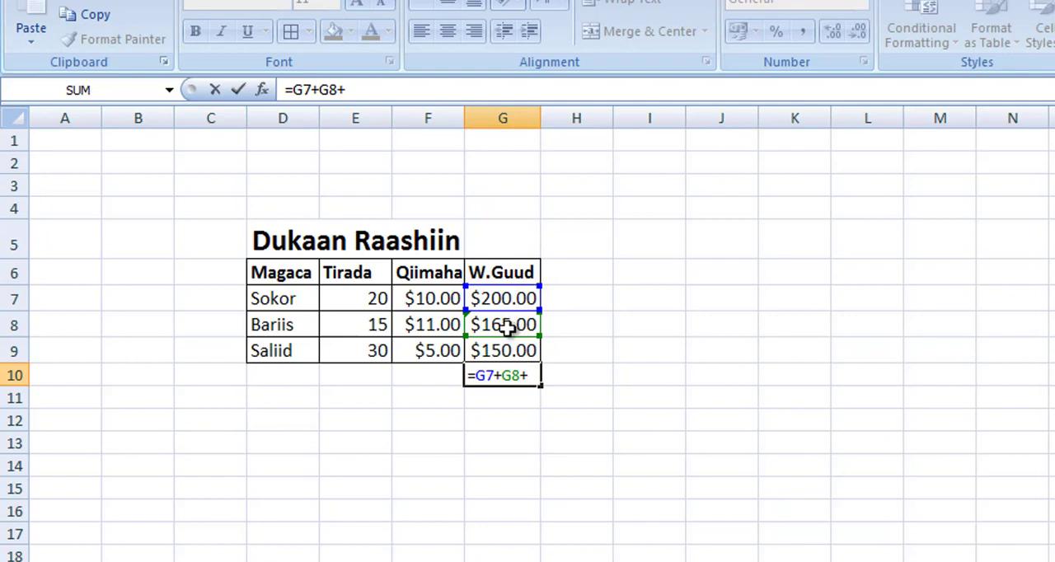
left_click(506, 350)
key("Return")
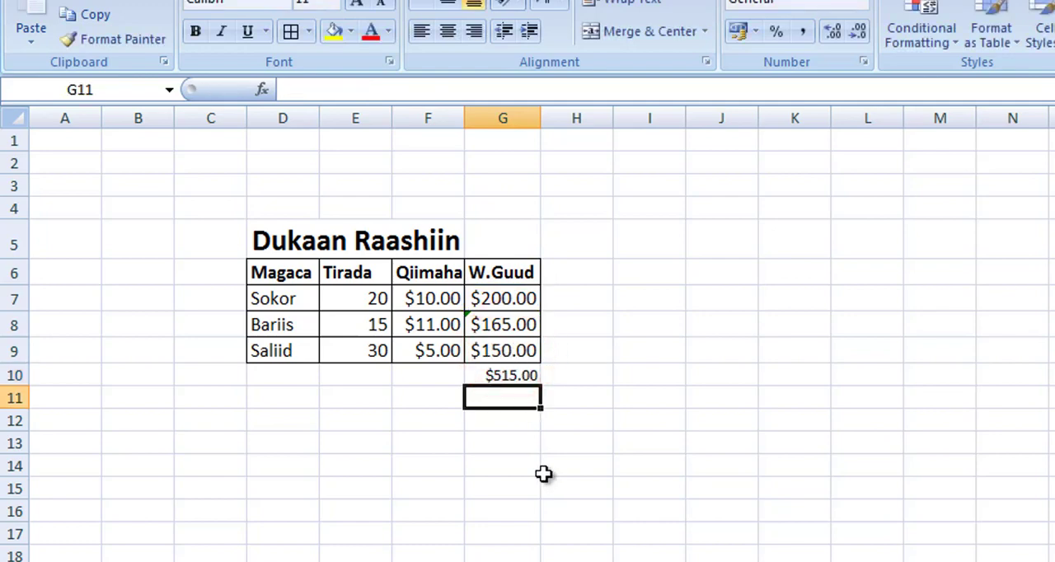
Clear the manual addition formula from G10 and total G7:G9 there with AutoSum instead
left_click(490, 376)
key("Delete")
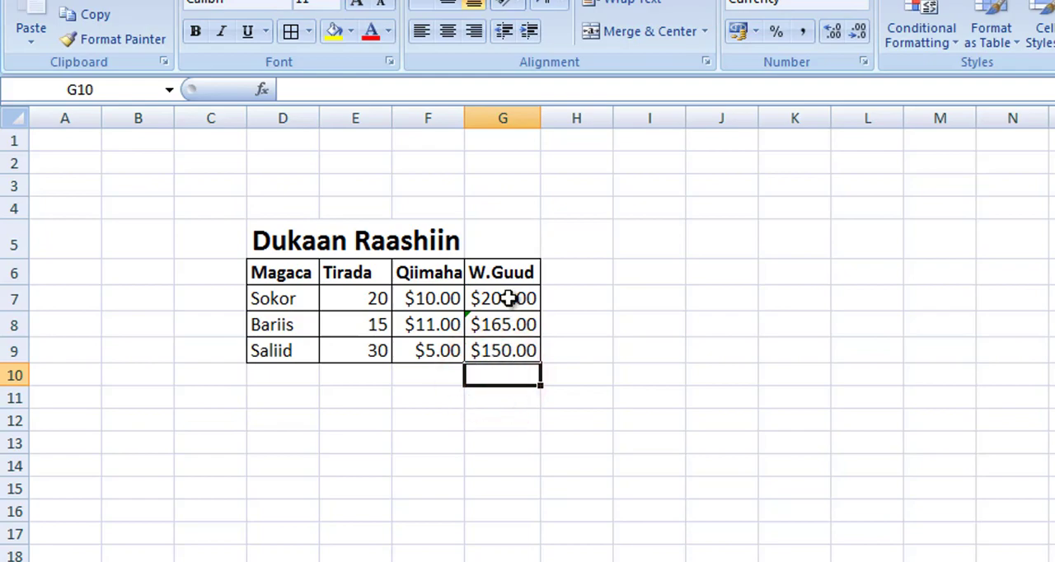
left_click_drag(508, 298, 505, 373)
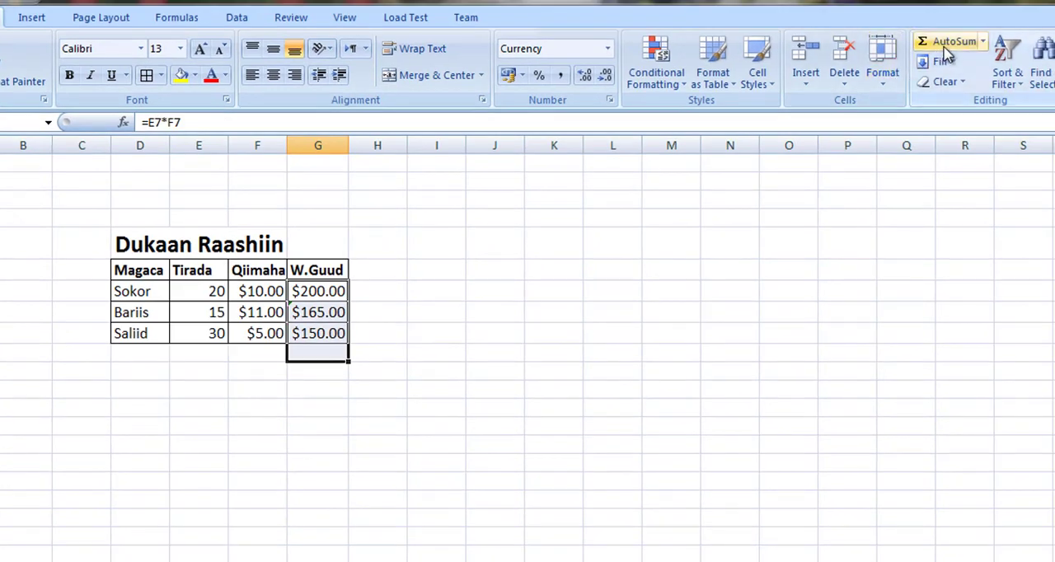
left_click(1019, 29)
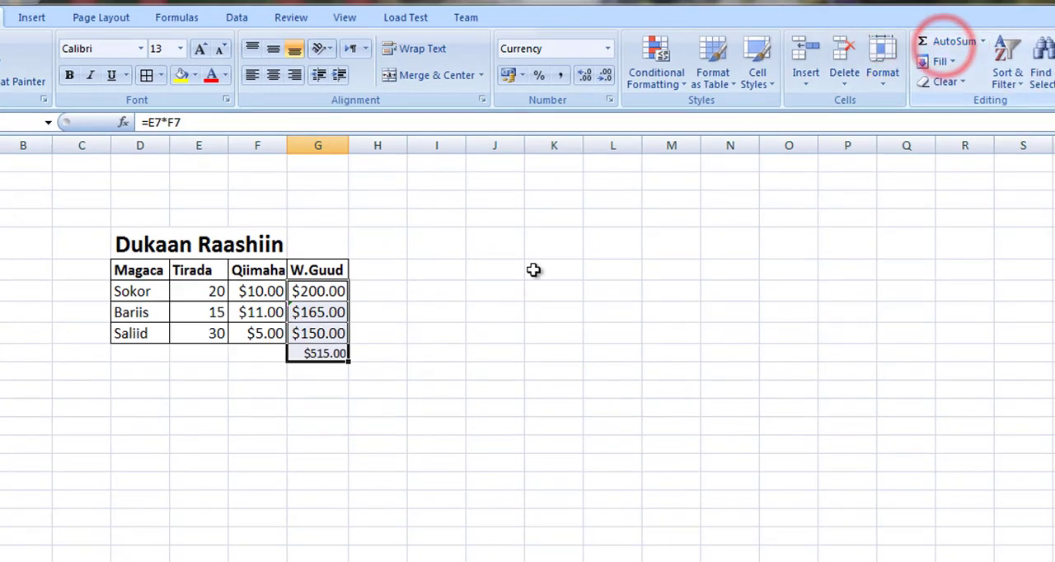
left_click(329, 396)
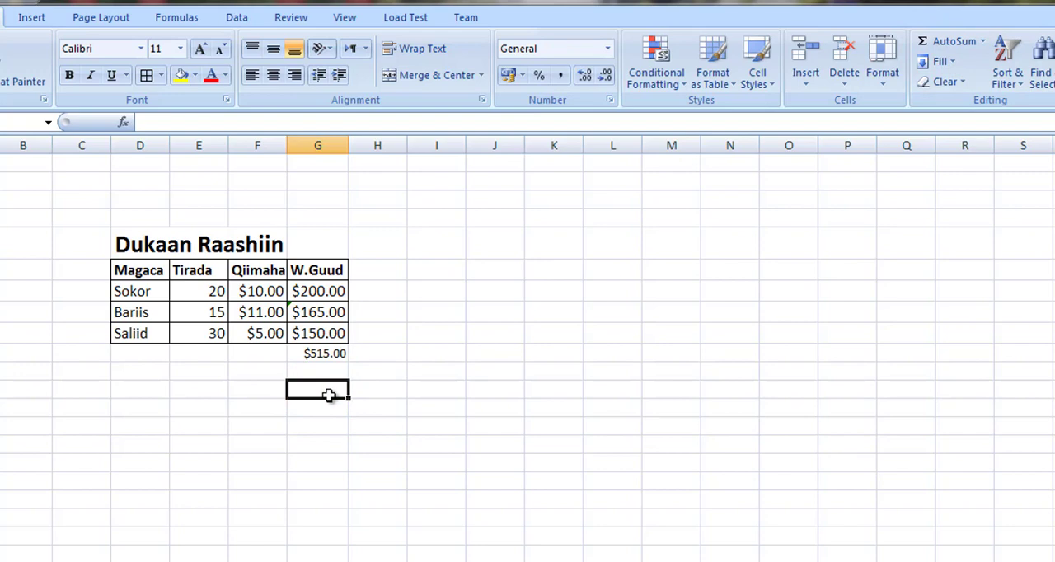